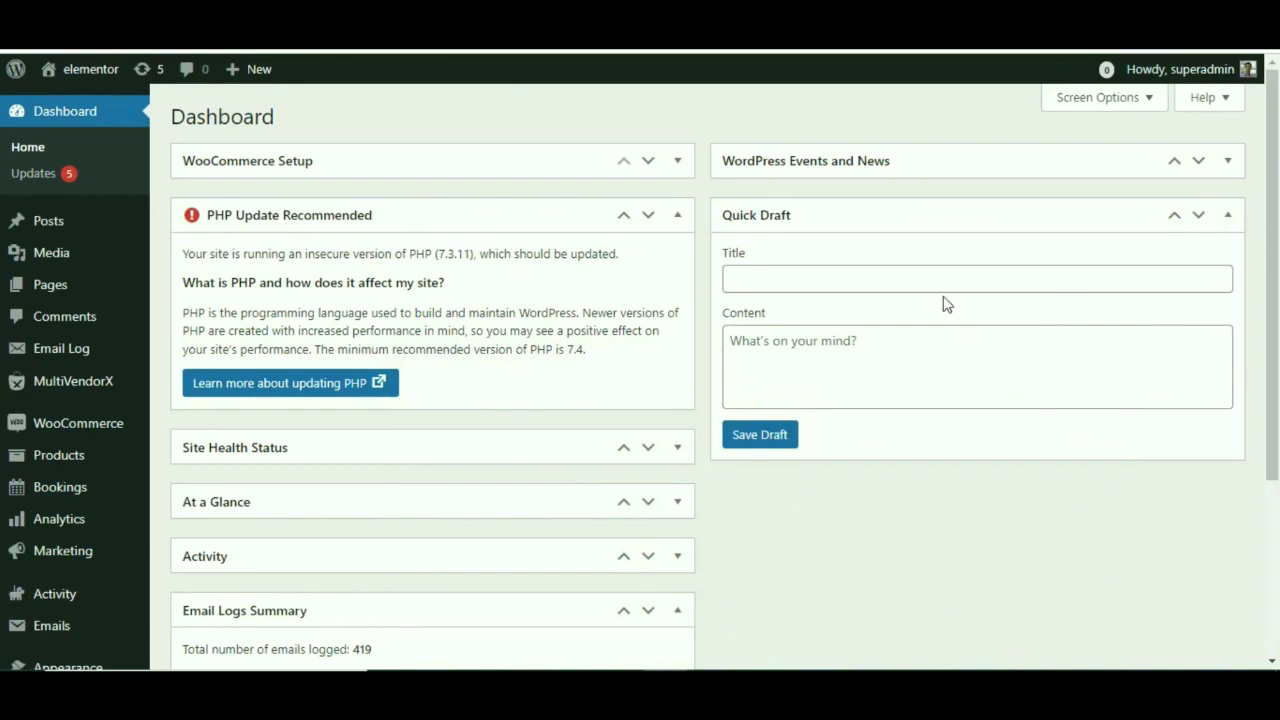
# Open the Work Board from the MultiVendorX admin menu
pyautogui.moveTo(60, 383)
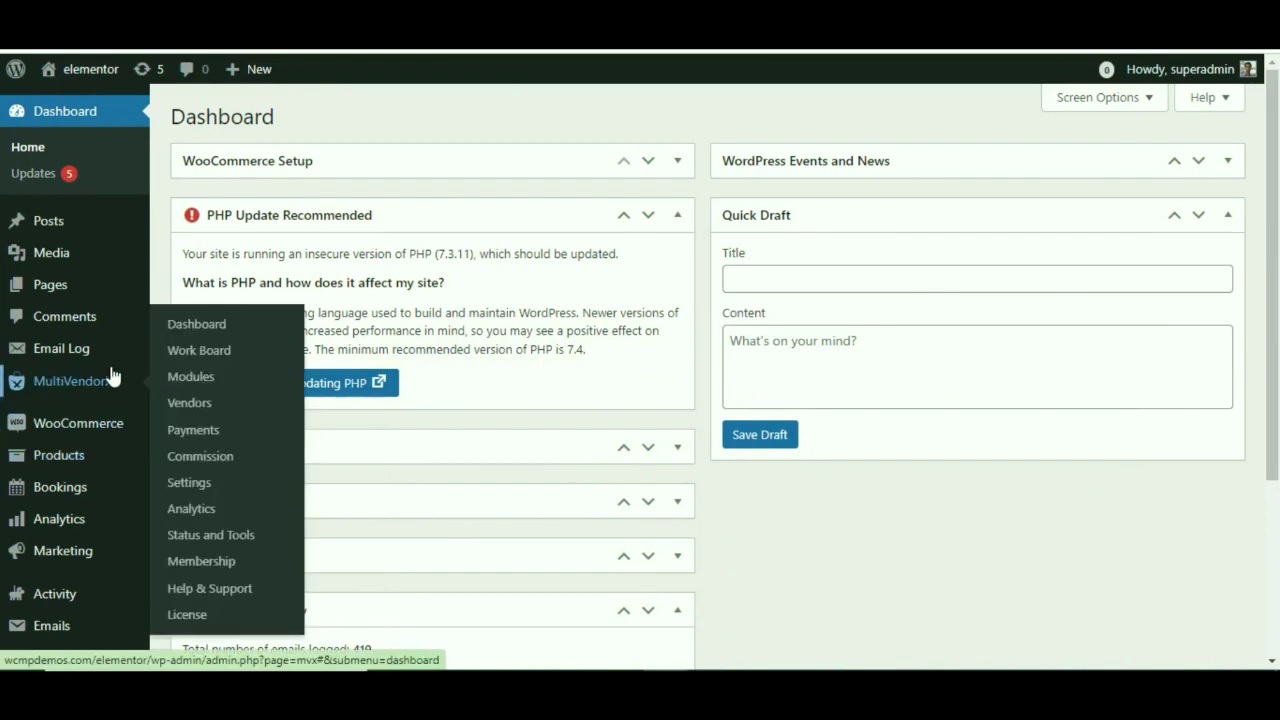
pyautogui.click(196, 355)
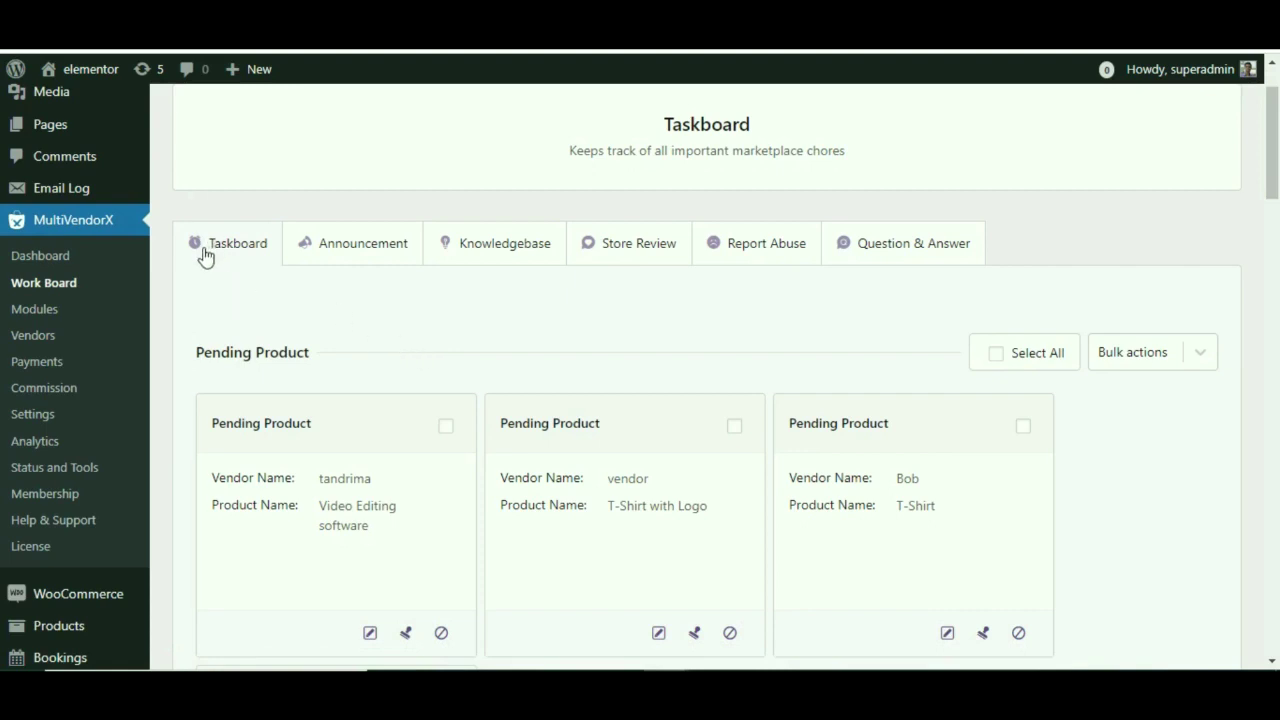
# Scan the Taskboard's pending product, vendor, coupon, transaction and question sections
pyautogui.scroll(-1, 489, 391)
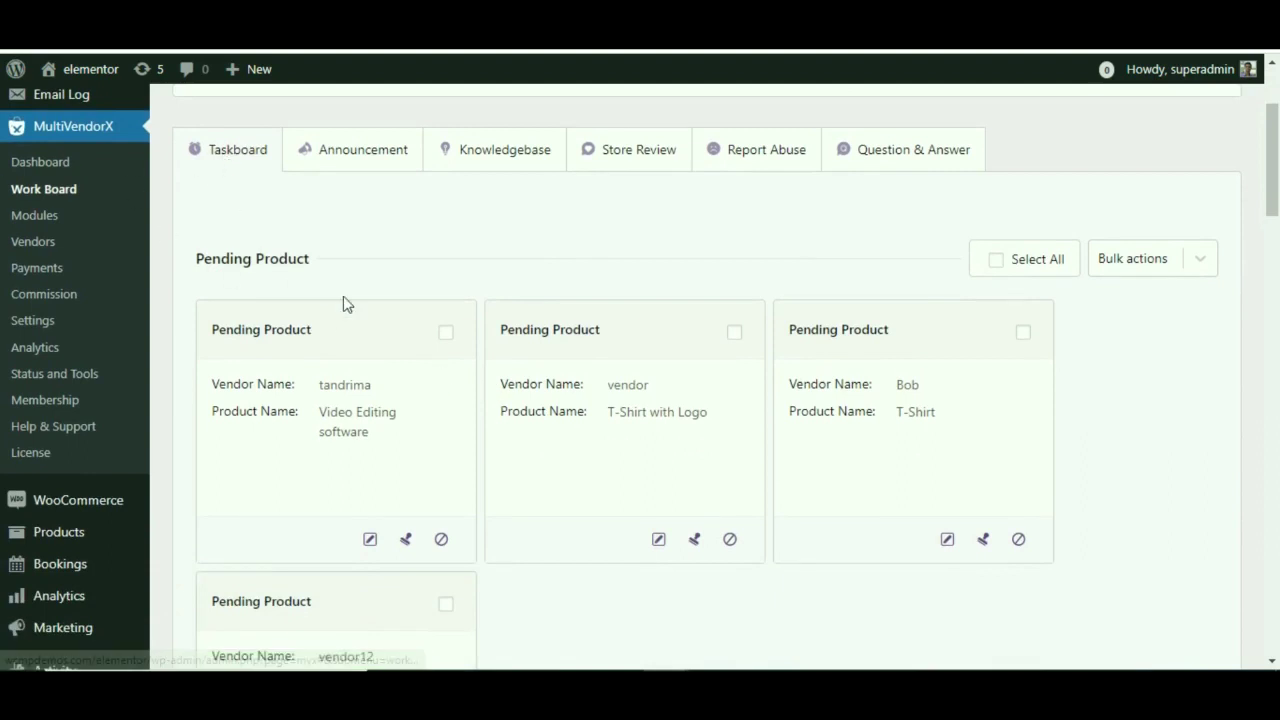
pyautogui.scroll(-7, 343, 304)
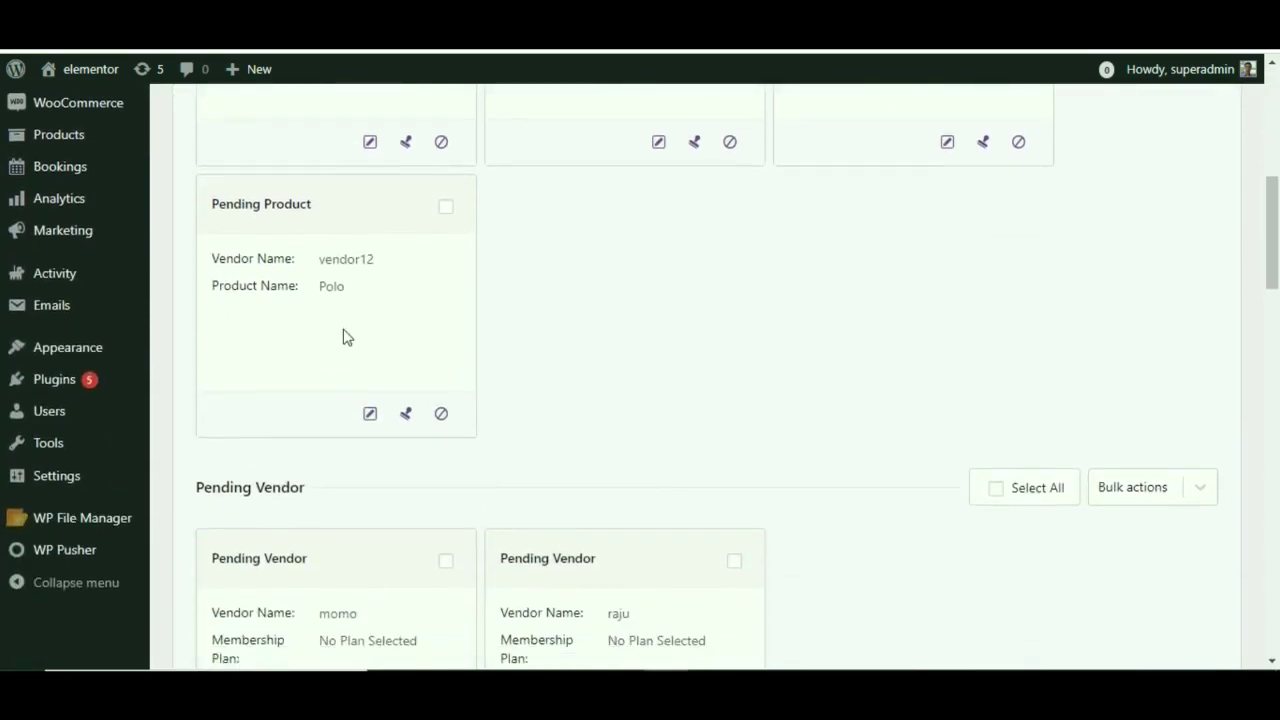
pyautogui.scroll(-14, 348, 354)
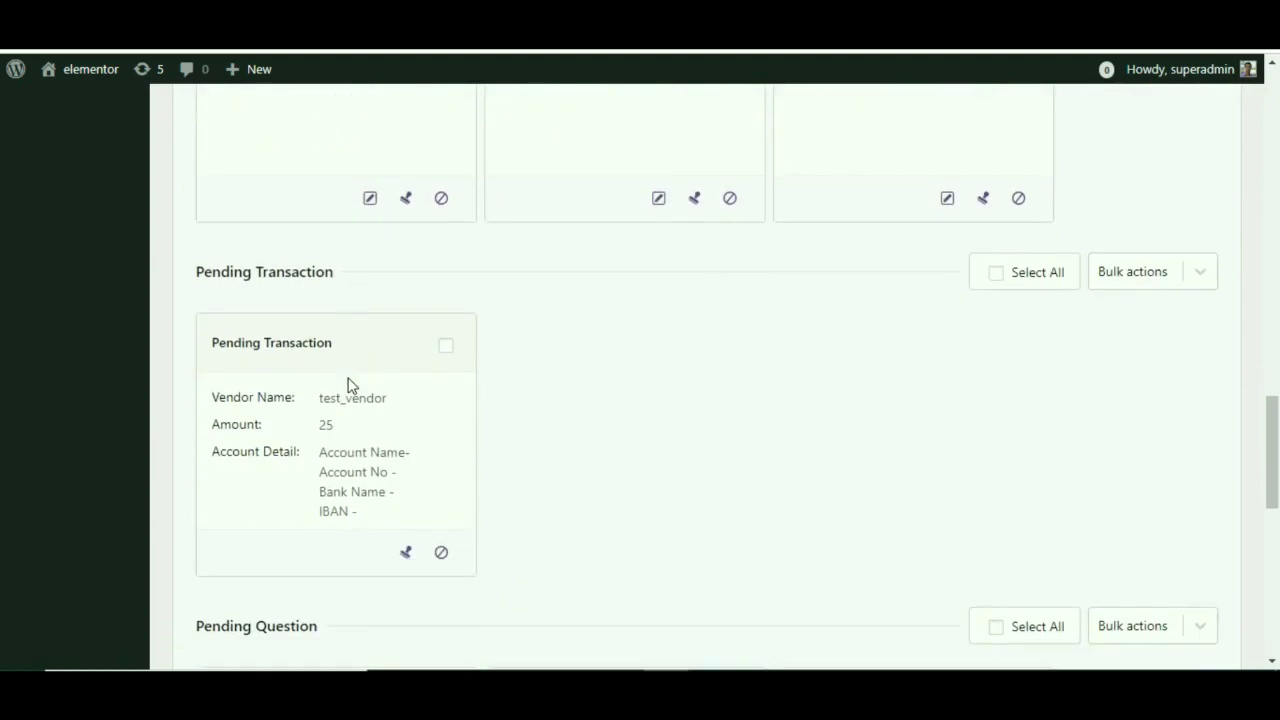
pyautogui.scroll(-1, 372, 450)
pyautogui.scroll(5, 446, 489)
pyautogui.scroll(6, 426, 449)
pyautogui.scroll(10, 425, 447)
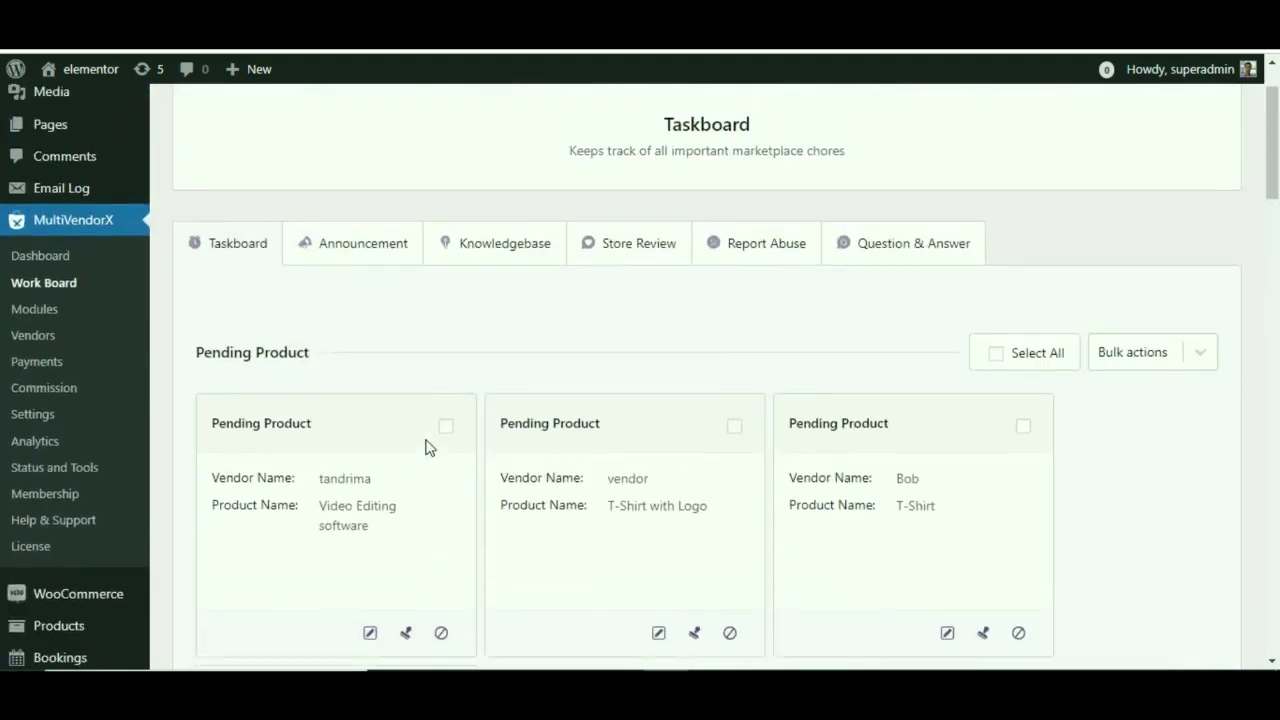
# Return to pending products and open the Video Editing software product for editing
pyautogui.scroll(-3, 423, 451)
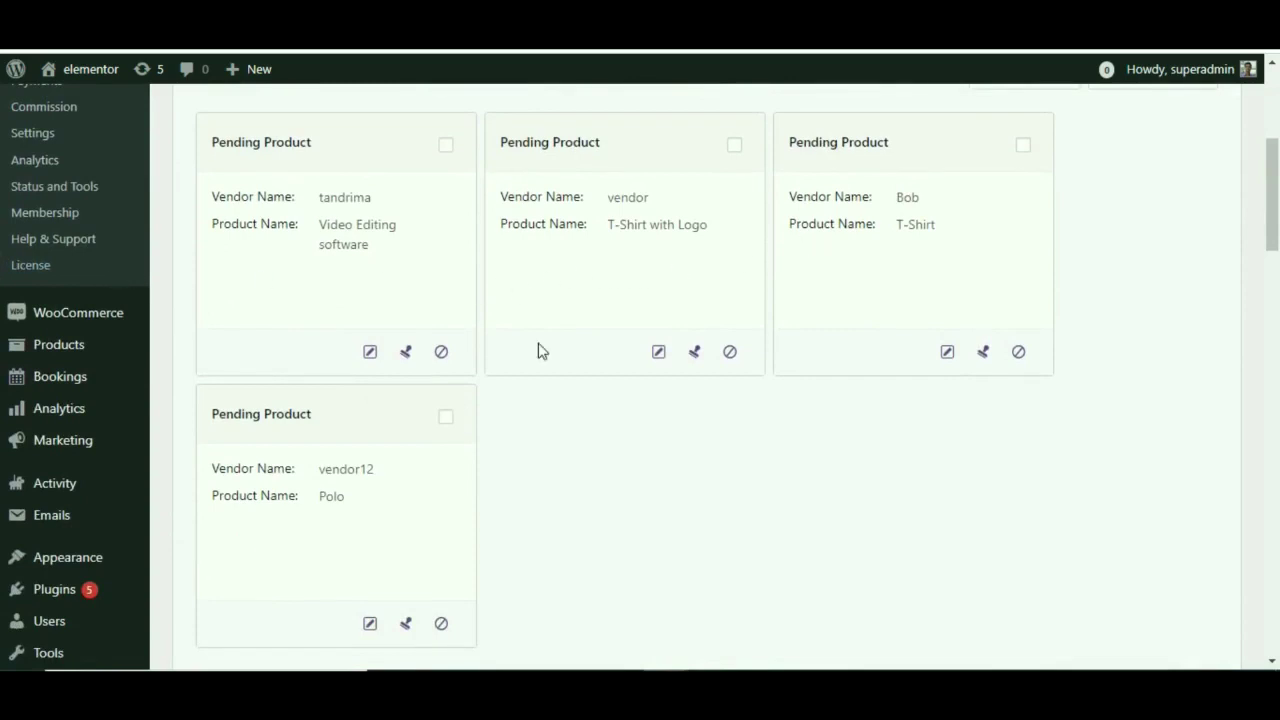
pyautogui.scroll(2, 423, 223)
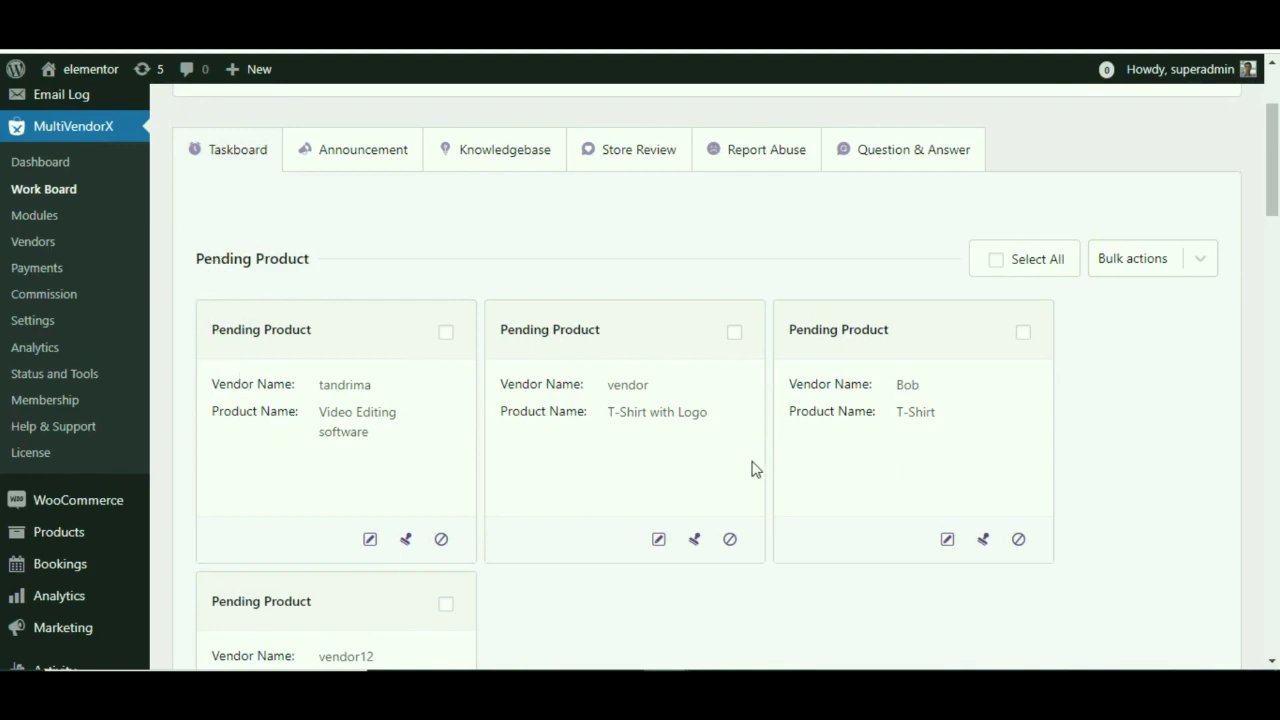
pyautogui.scroll(-1, 440, 404)
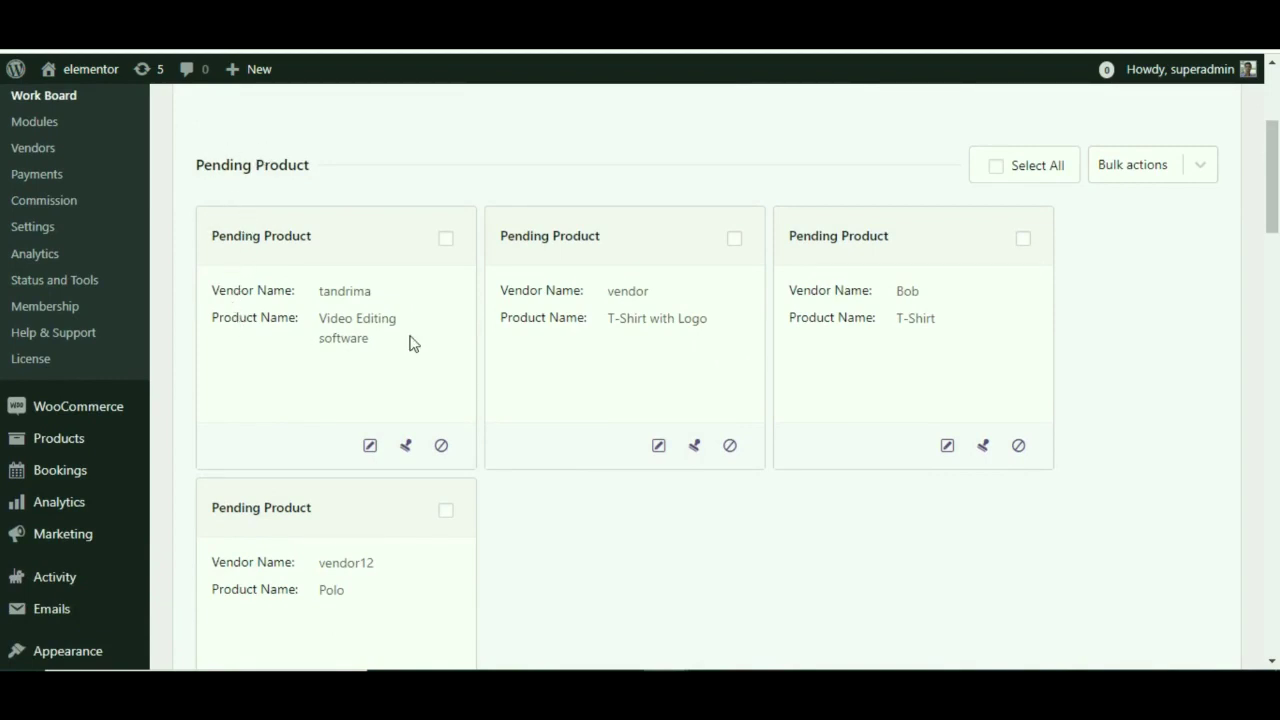
pyautogui.scroll(-1, 409, 340)
pyautogui.scroll(1, 409, 343)
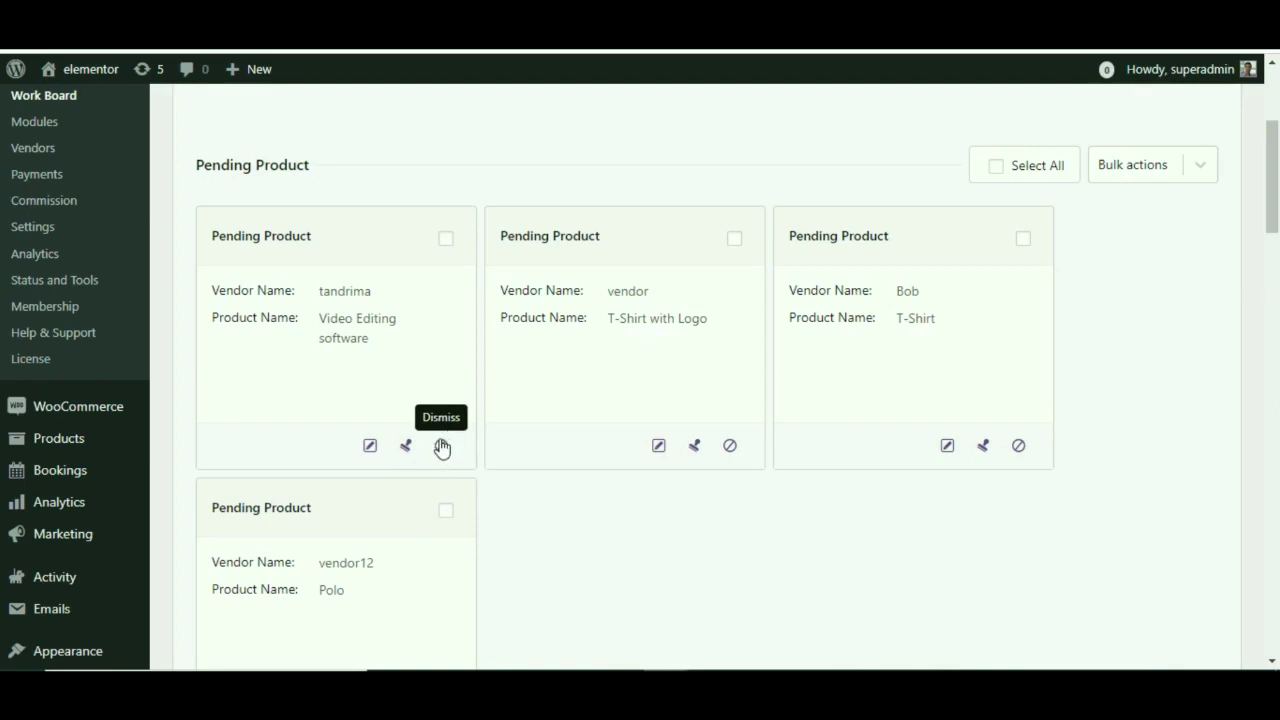
pyautogui.click(370, 446)
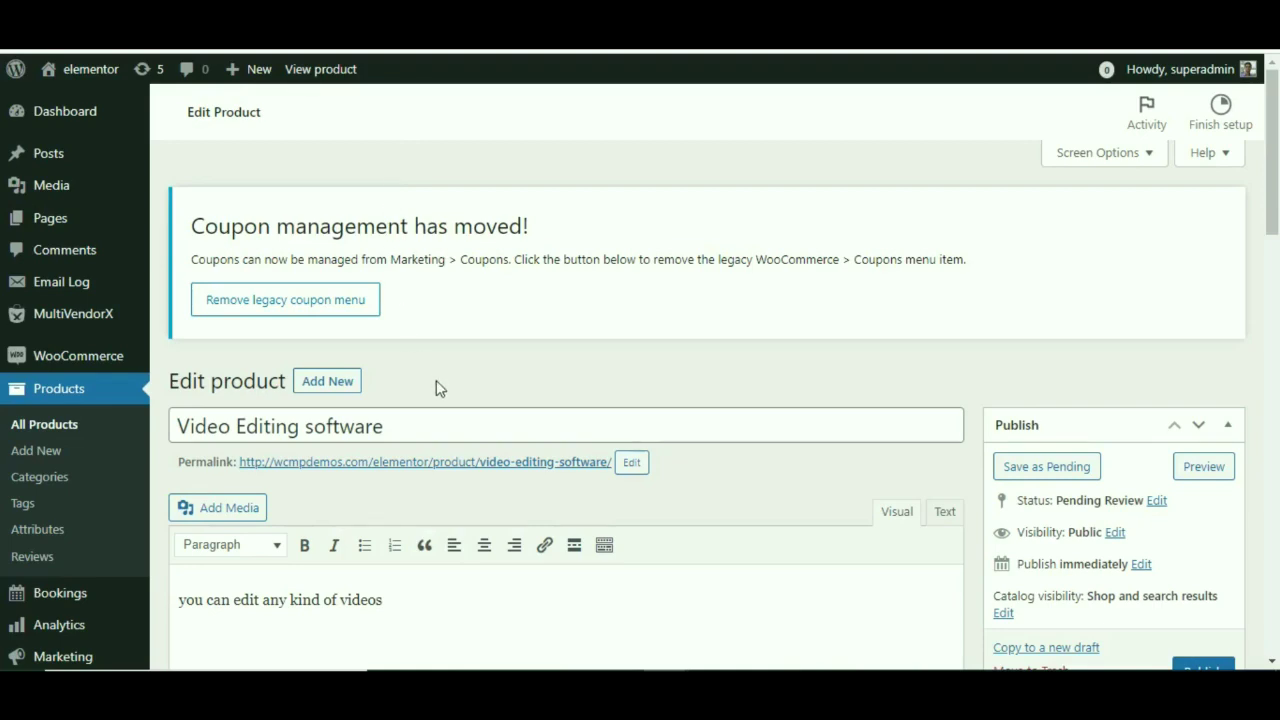
# Review the Video Editing software Edit Product page and publish the product
pyautogui.scroll(-5, 579, 384)
pyautogui.scroll(6, 579, 384)
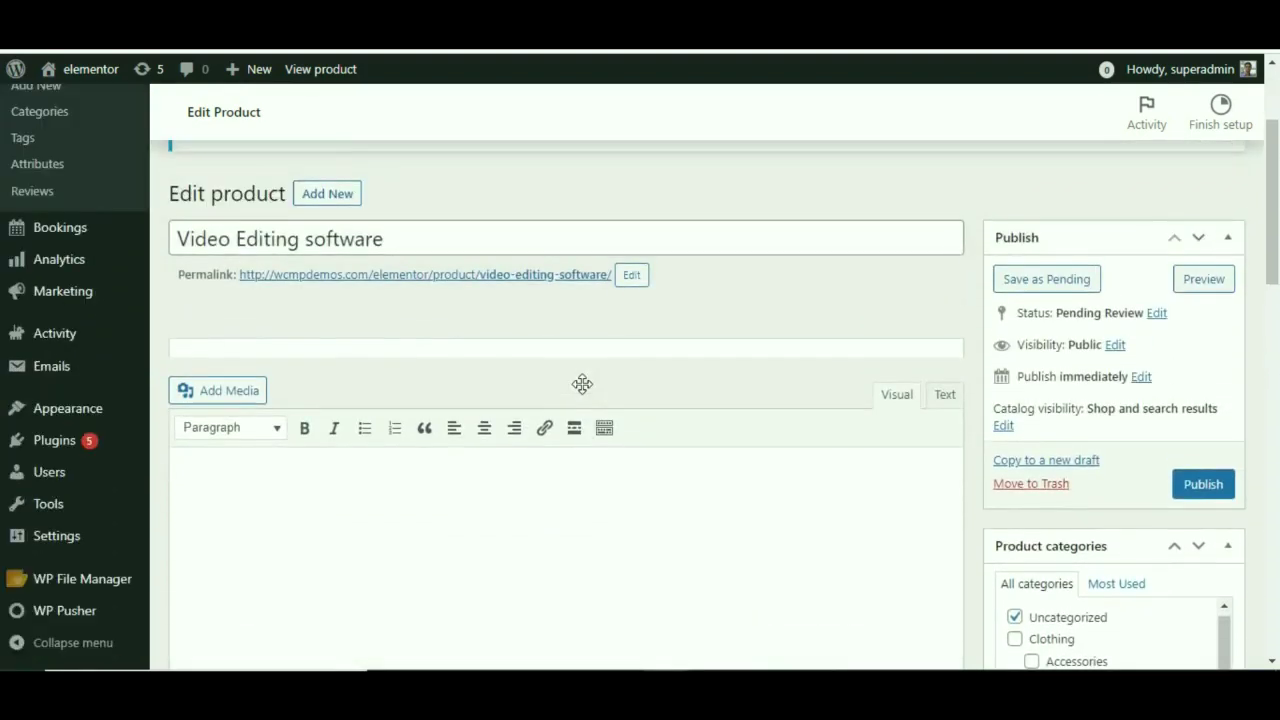
pyautogui.scroll(-4, 640, 385)
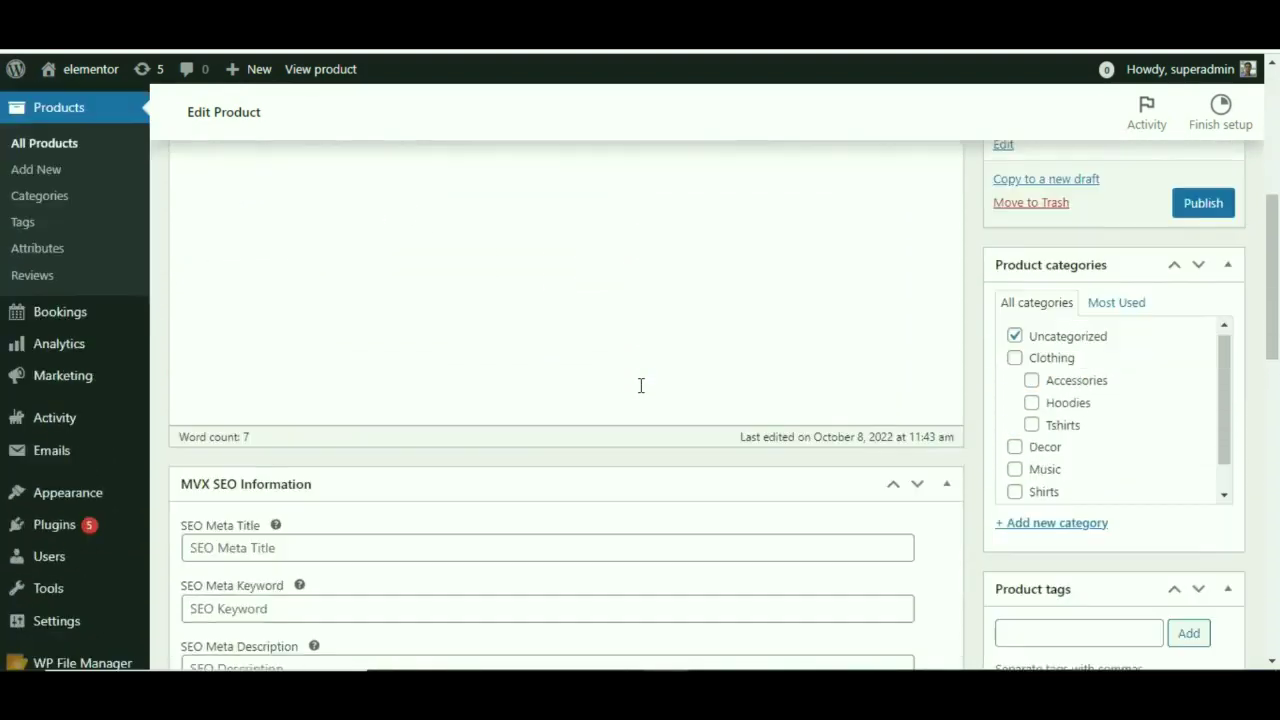
pyautogui.scroll(6, 643, 390)
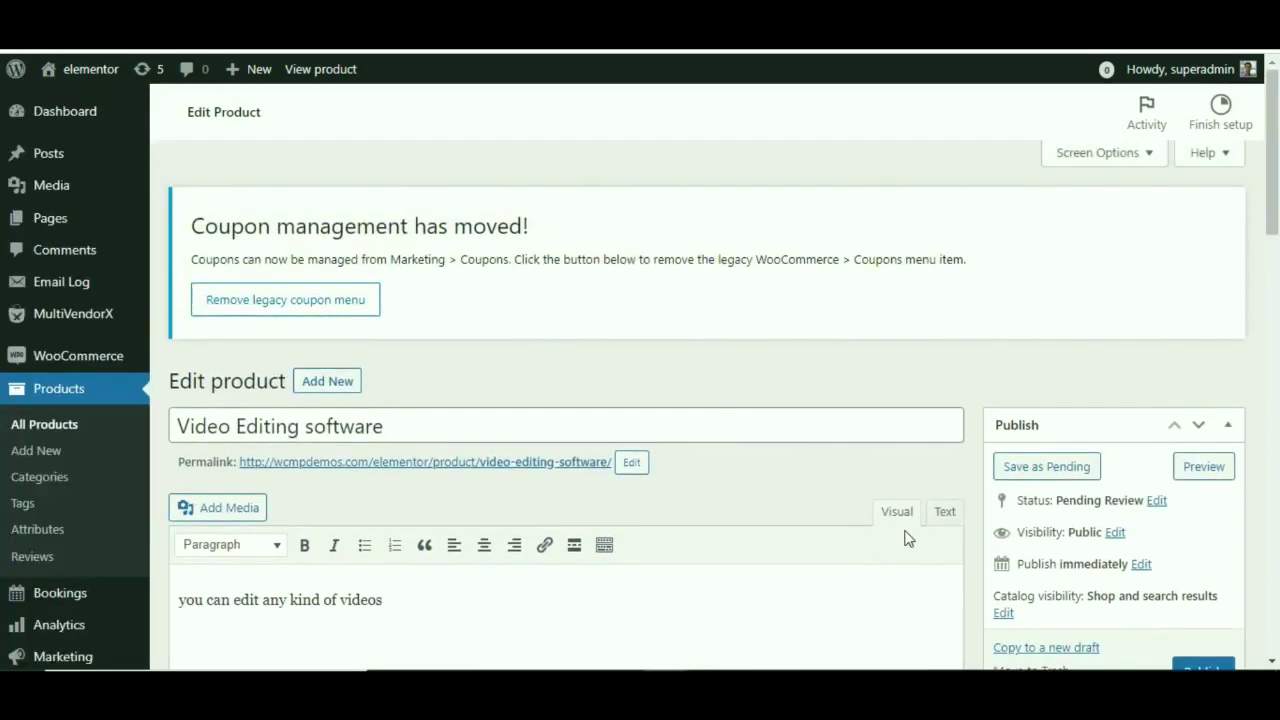
pyautogui.scroll(-4, 909, 480)
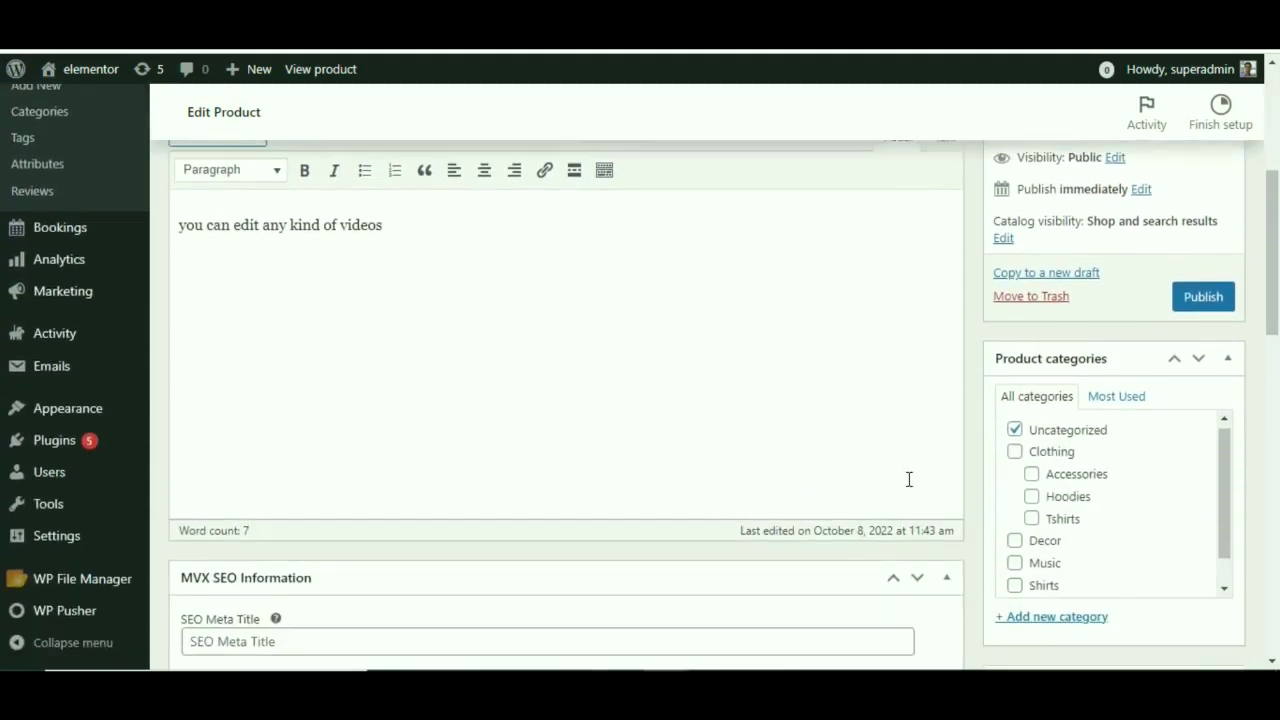
pyautogui.click(1203, 297)
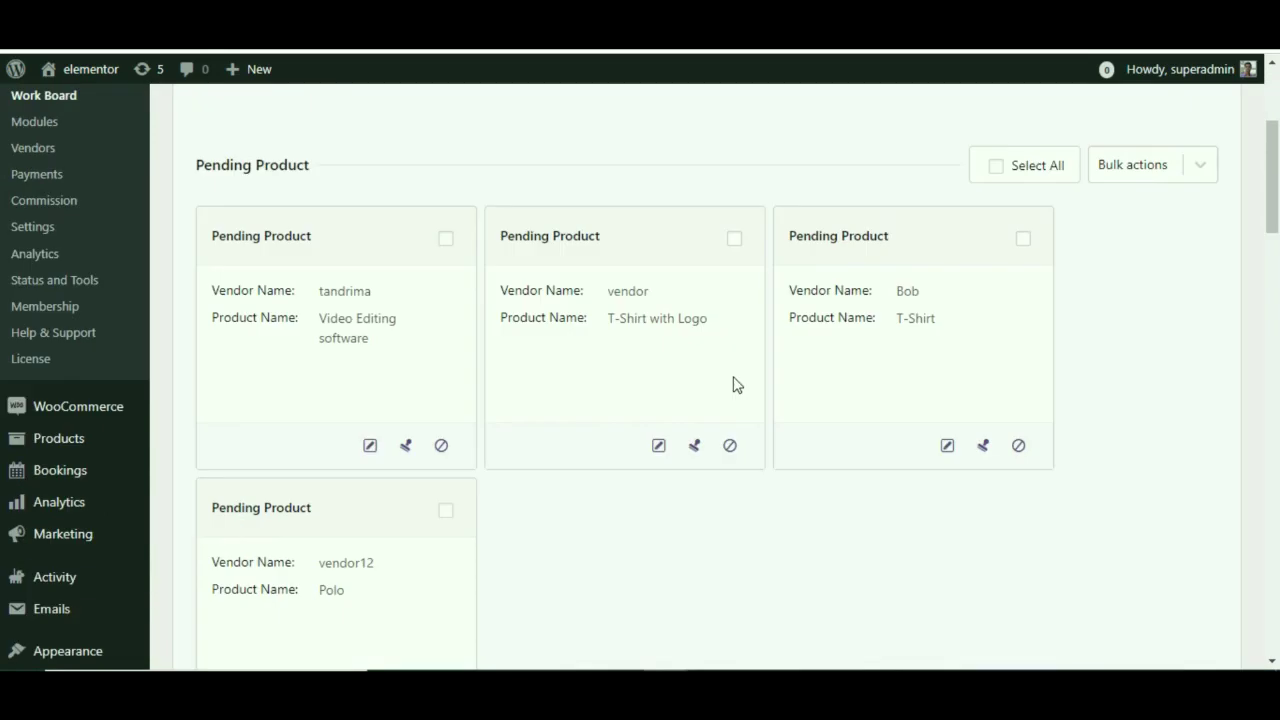
# Open the first pending vendor's application page, then highlight the Pending Coupon heading
pyautogui.scroll(-6, 735, 390)
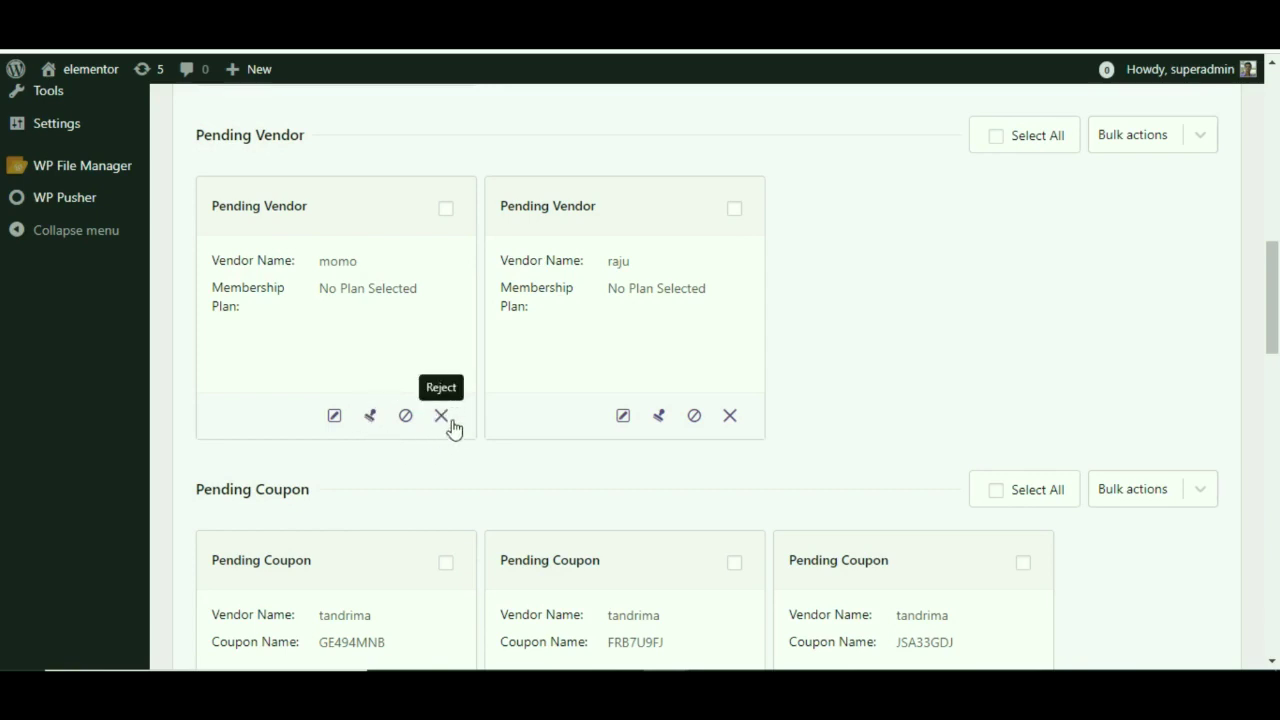
pyautogui.rightClick(331, 420)
pyautogui.click(333, 418)
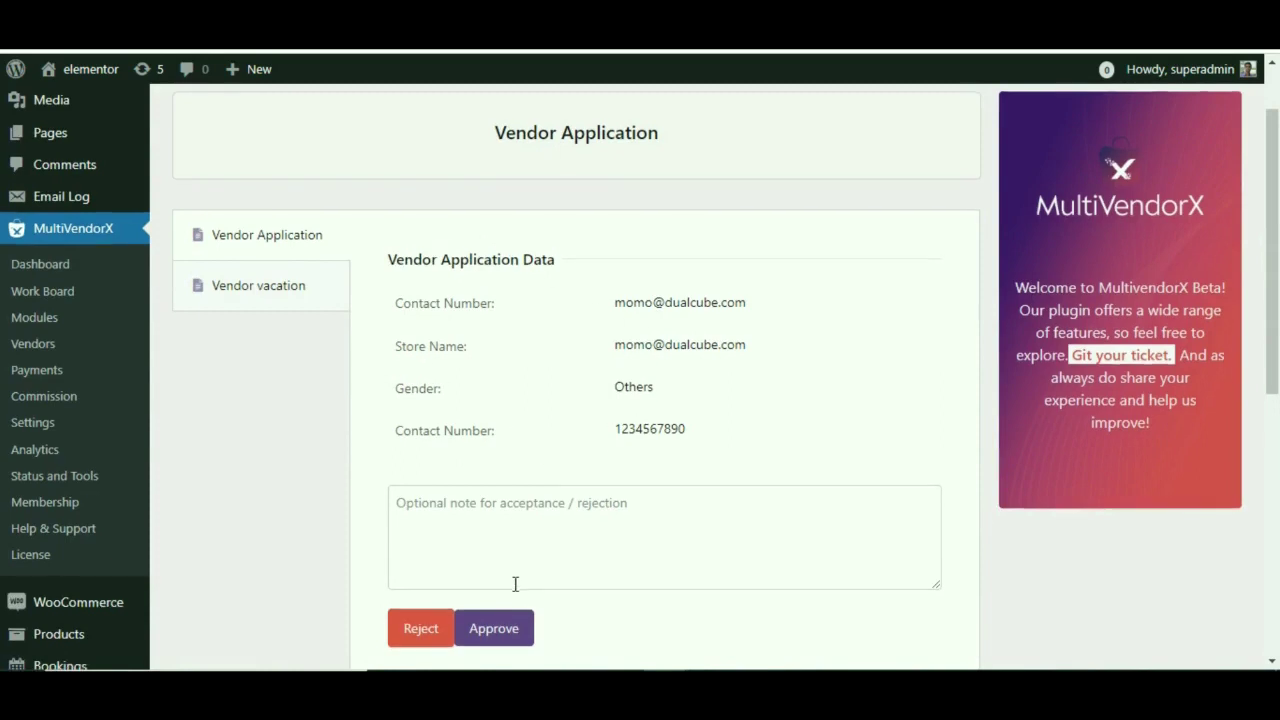
pyautogui.scroll(-1, 515, 584)
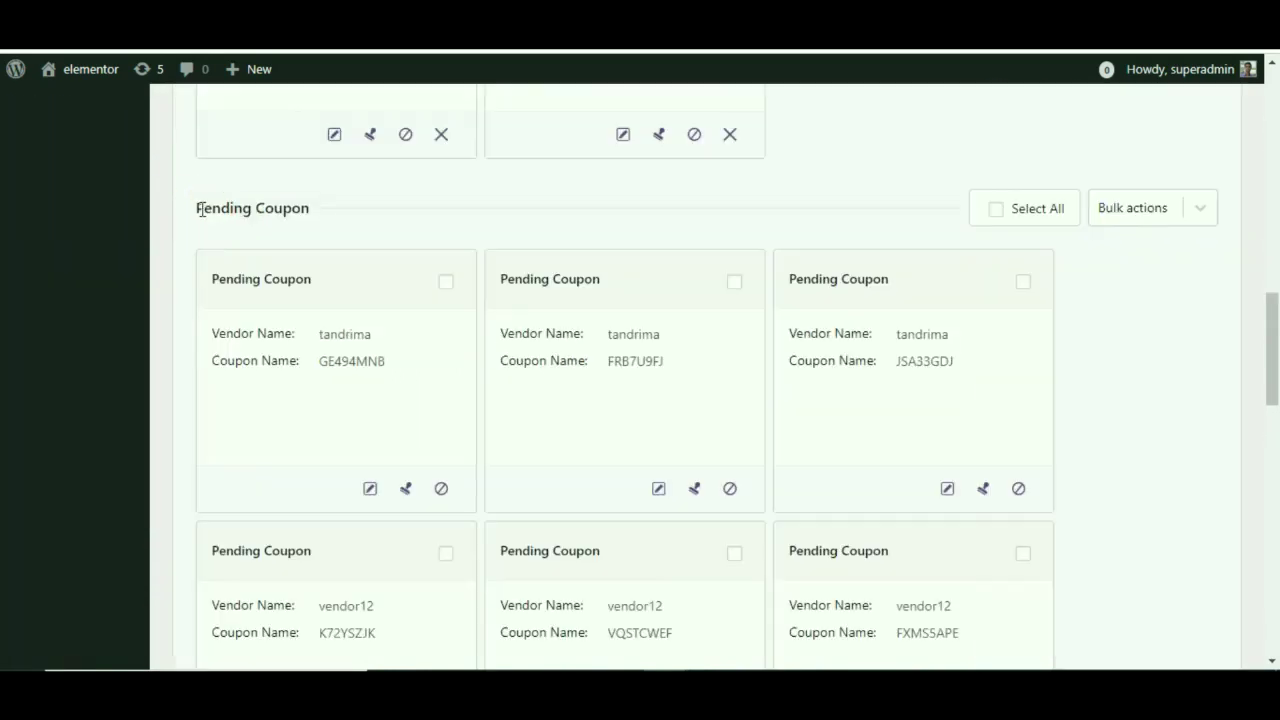
pyautogui.moveTo(203, 208); pyautogui.dragTo(309, 212)
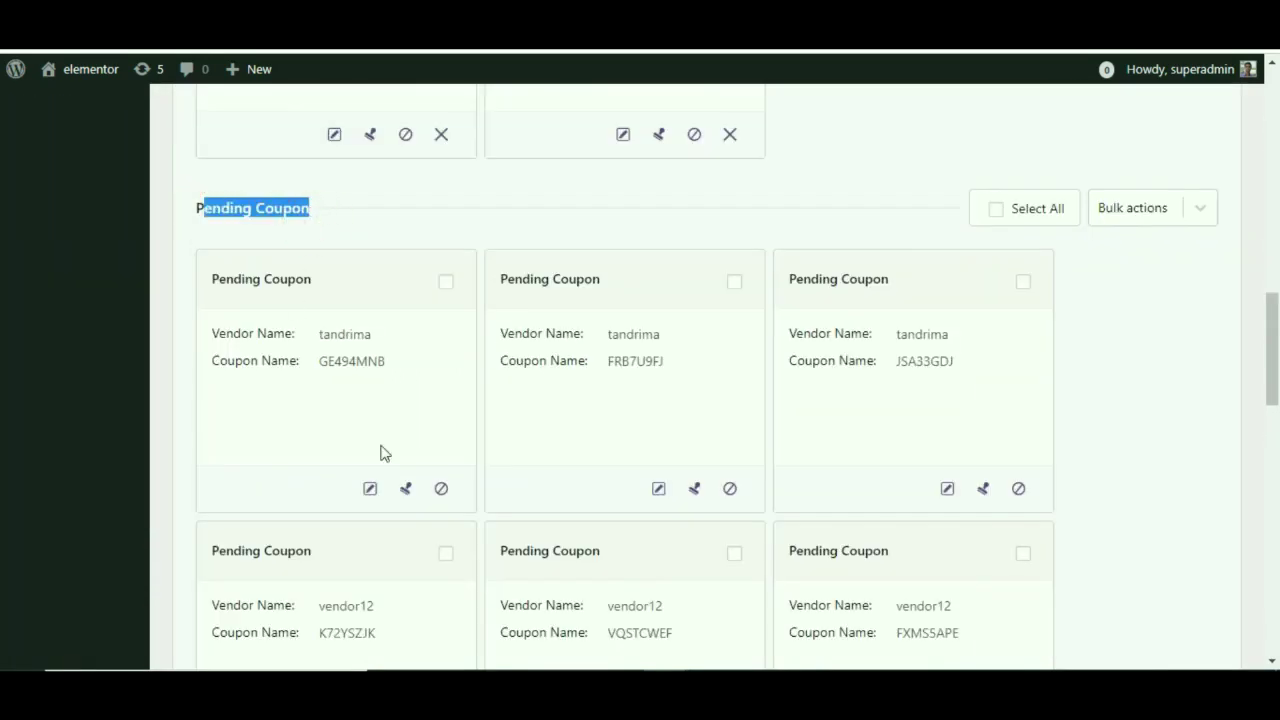
# Scroll past the six pending coupons and highlight the Pending Transaction heading
pyautogui.click(1167, 355)
pyautogui.scroll(-2, 1168, 360)
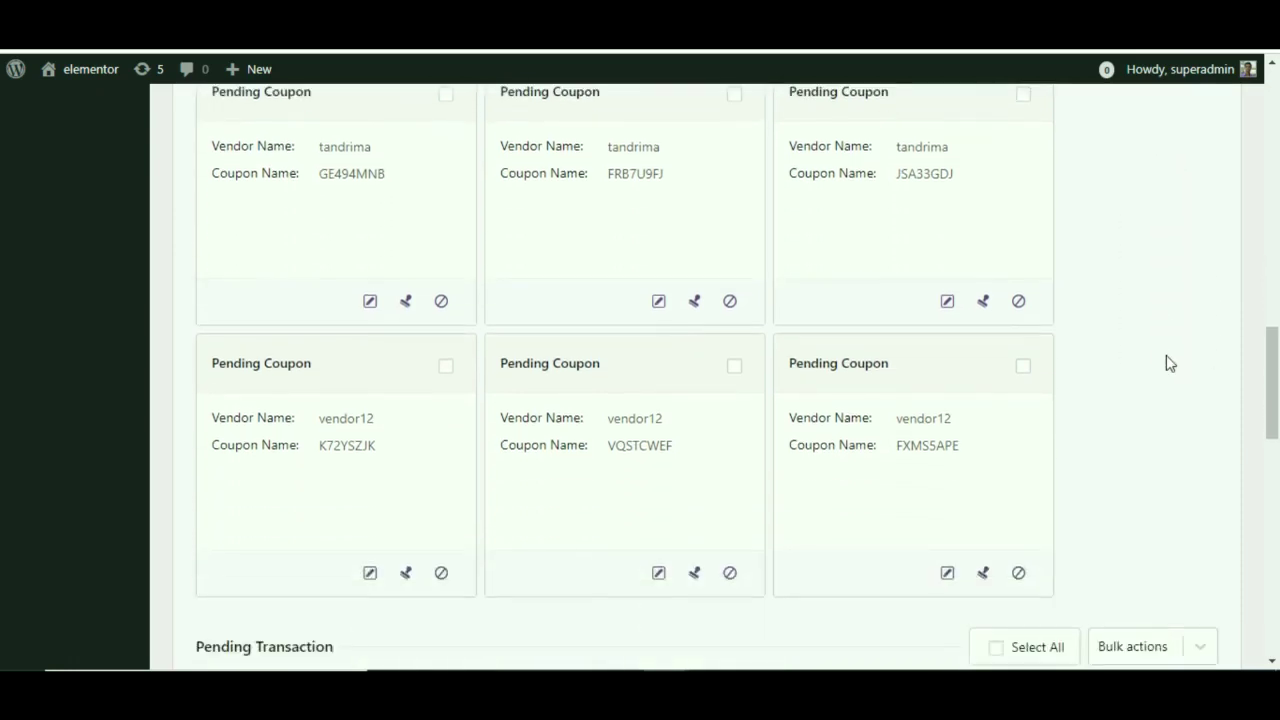
pyautogui.scroll(1, 1170, 363)
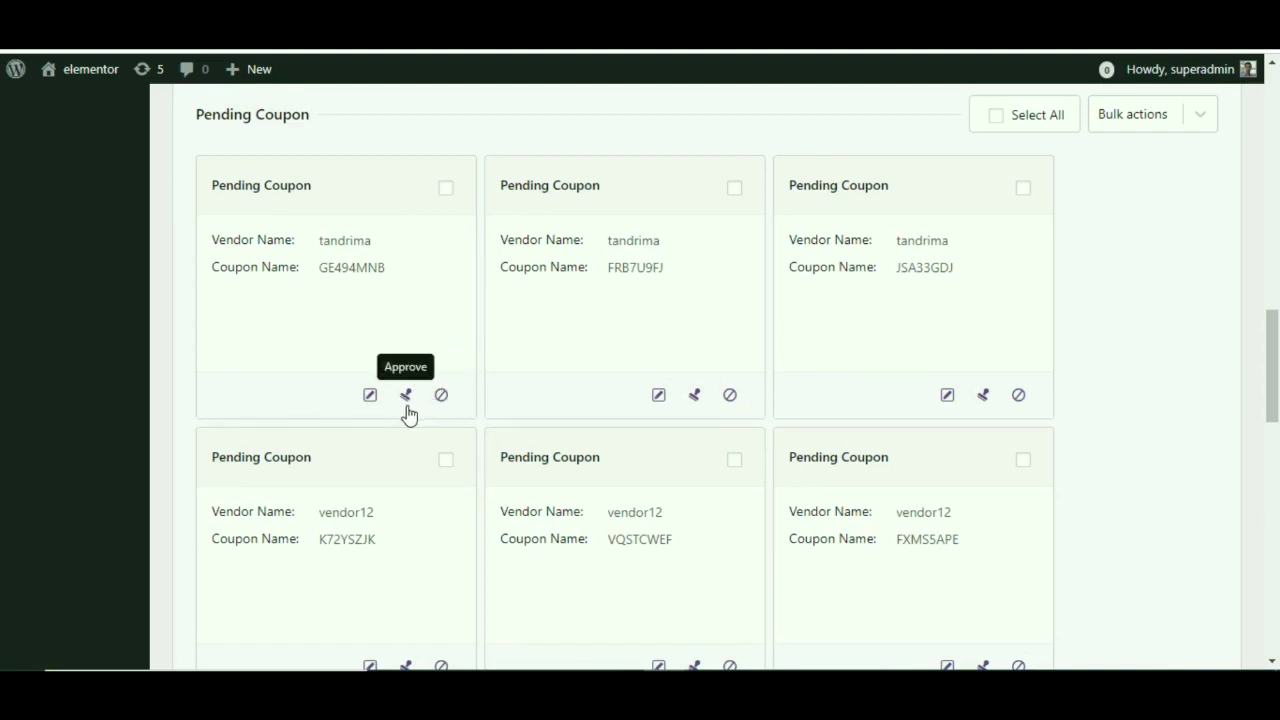
pyautogui.scroll(-6, 437, 400)
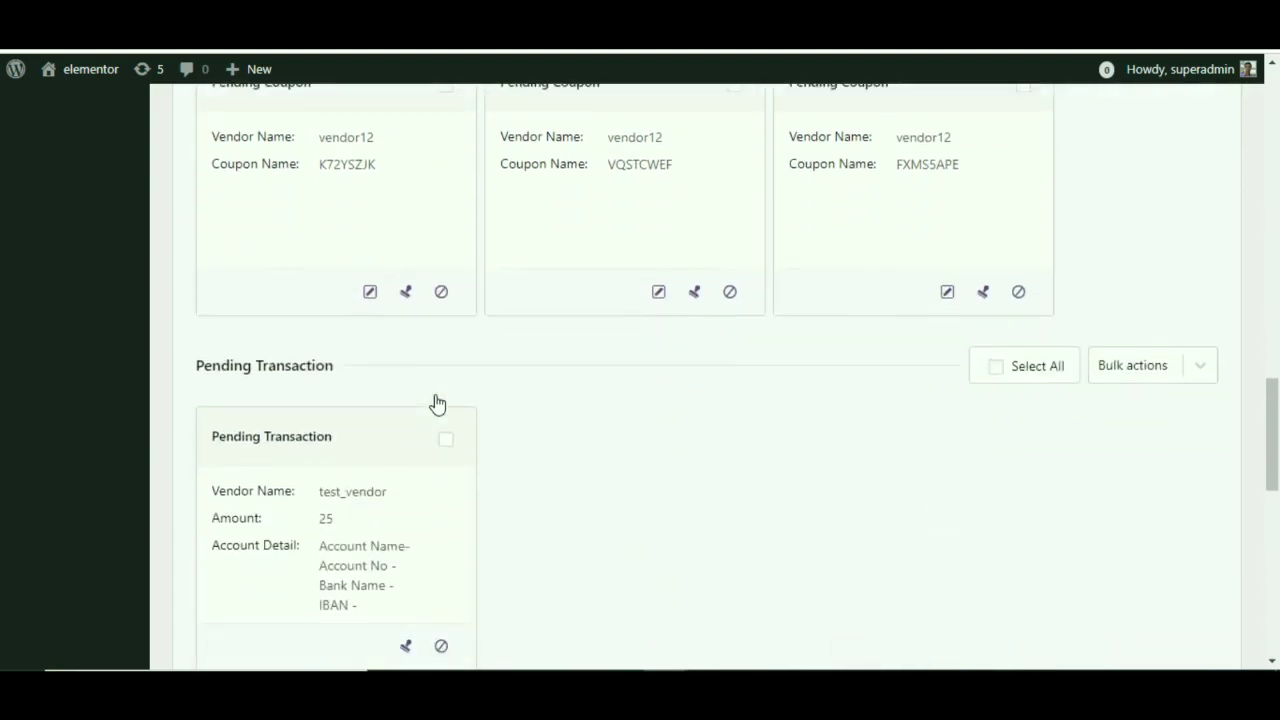
pyautogui.moveTo(193, 187); pyautogui.dragTo(363, 197)
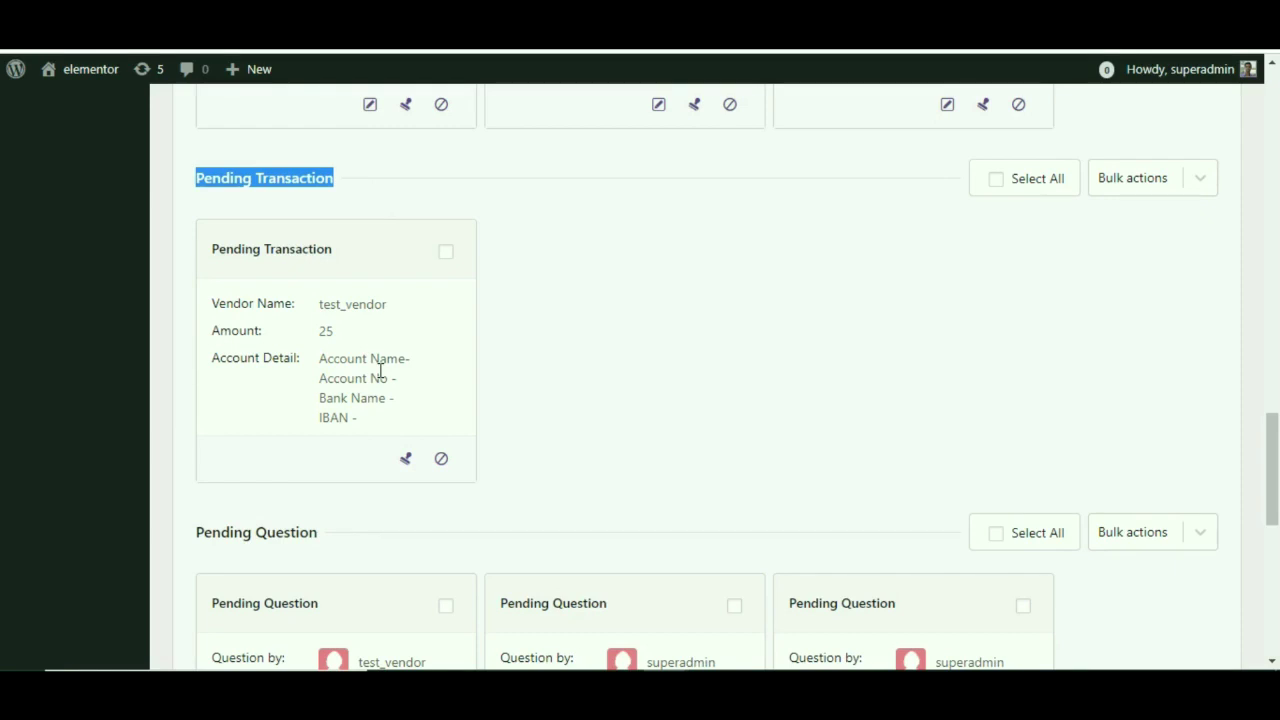
pyautogui.click(405, 461)
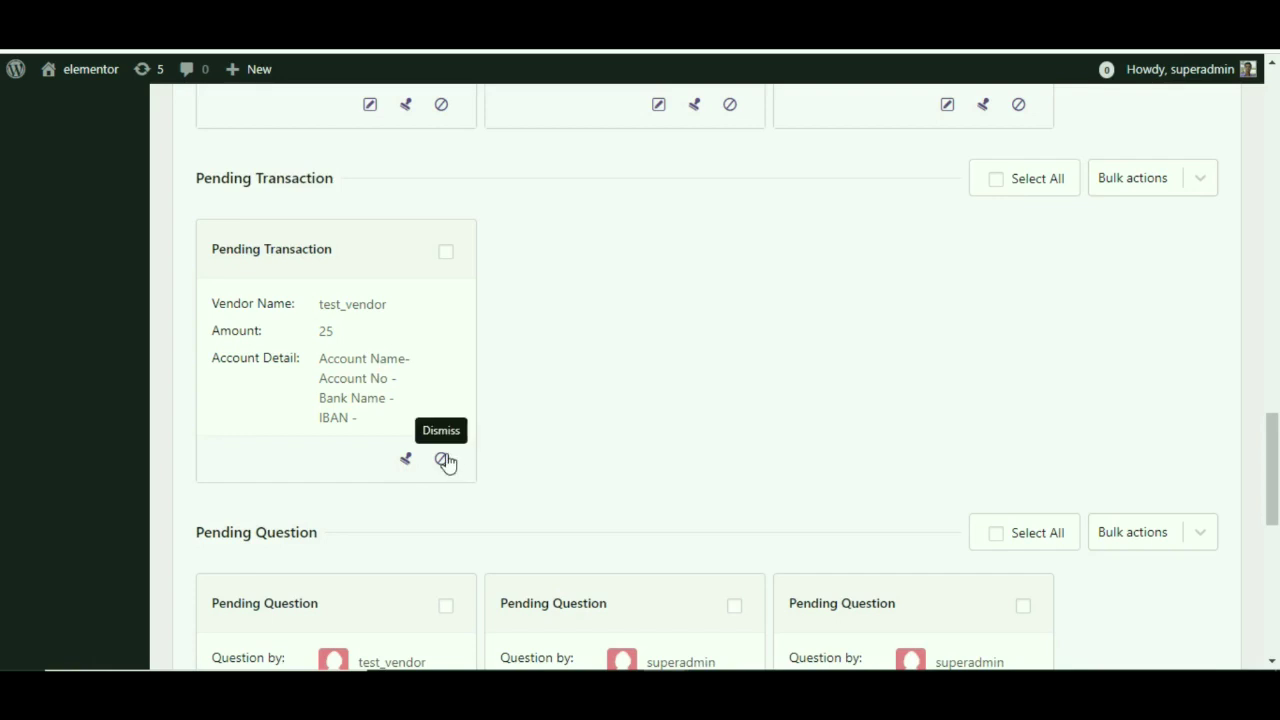
pyautogui.scroll(-4, 443, 465)
# Highlight the Pending Question heading and scroll through the six pending product questions
pyautogui.click(185, 167)
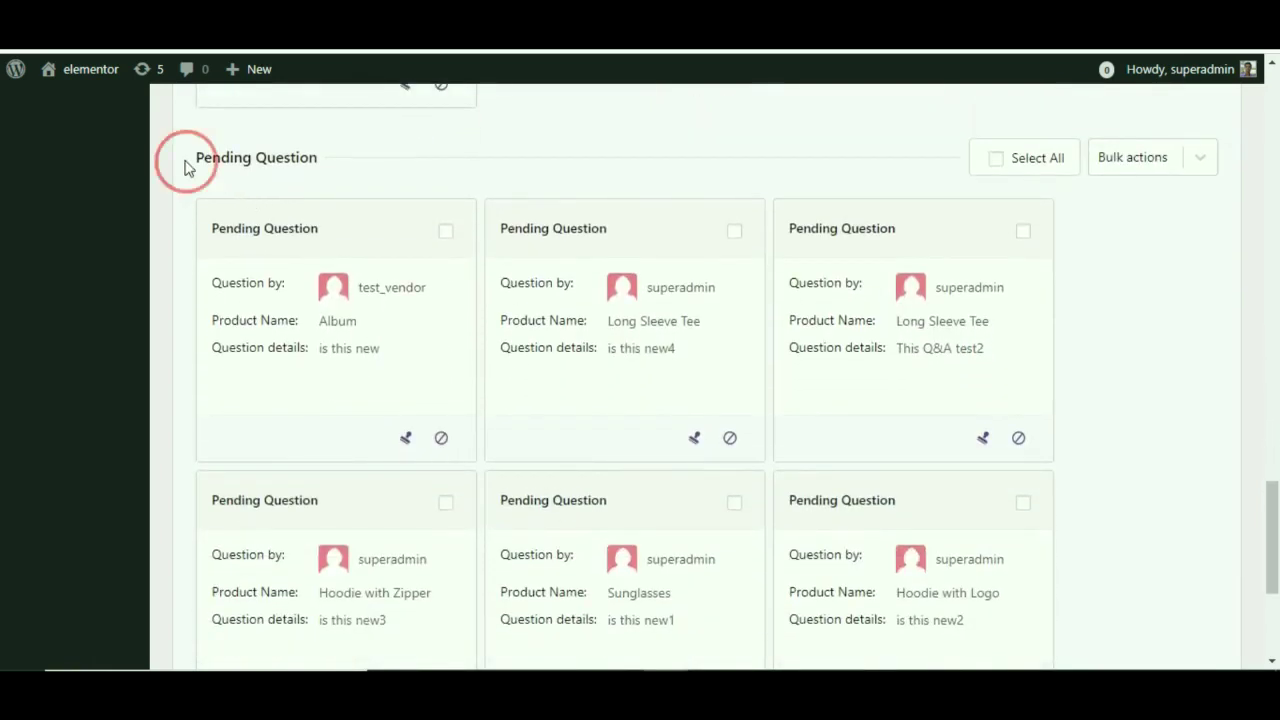
pyautogui.moveTo(185, 167); pyautogui.dragTo(325, 158)
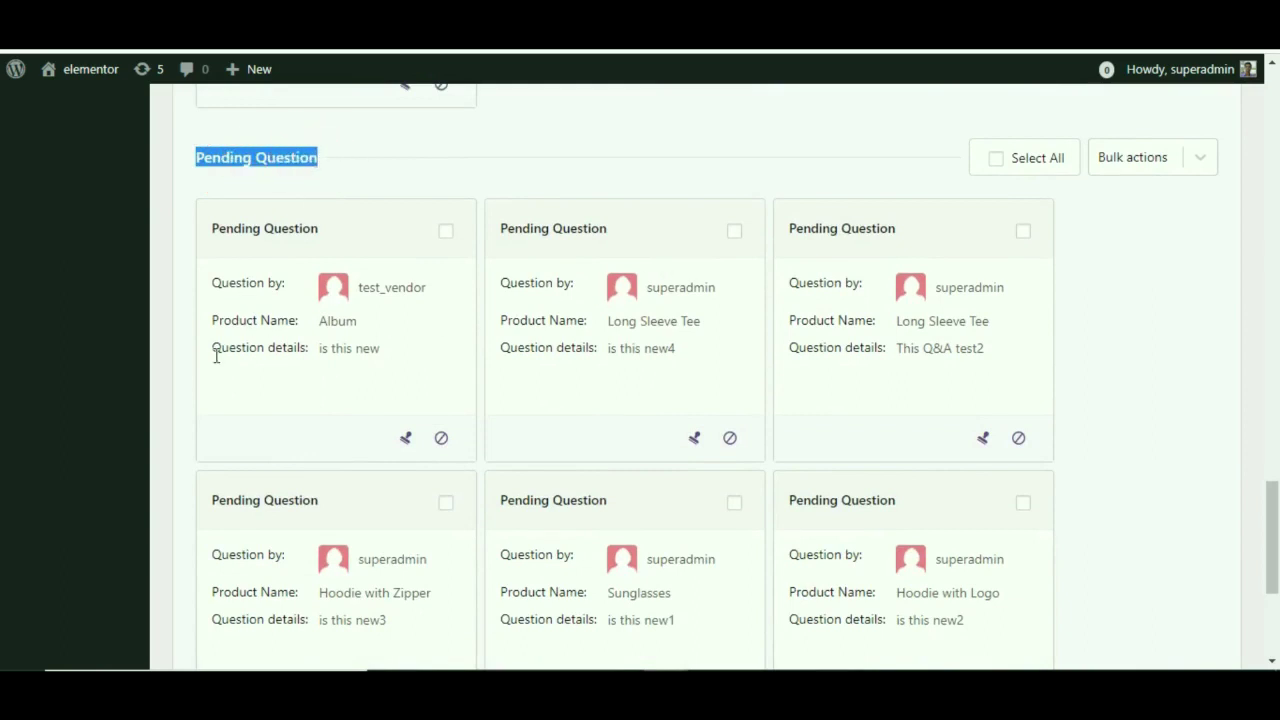
pyautogui.scroll(-3, 683, 431)
pyautogui.scroll(1, 683, 431)
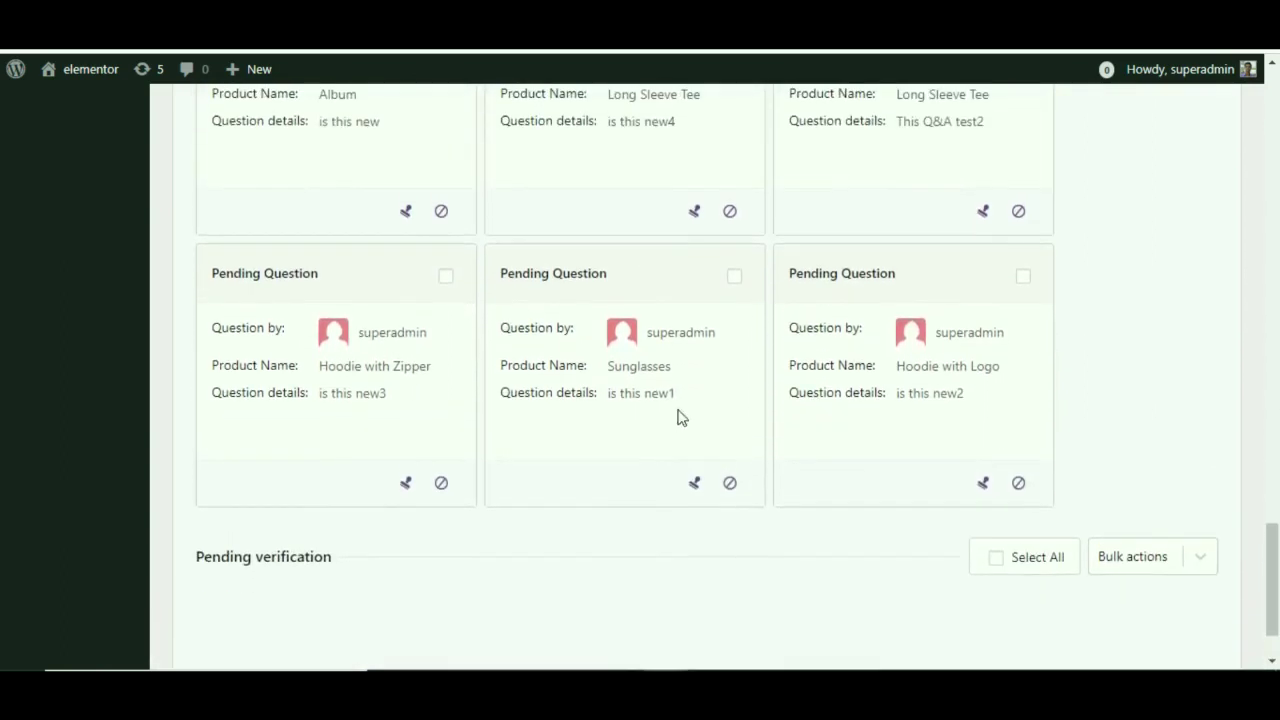
pyautogui.scroll(4, 677, 417)
pyautogui.click(746, 291)
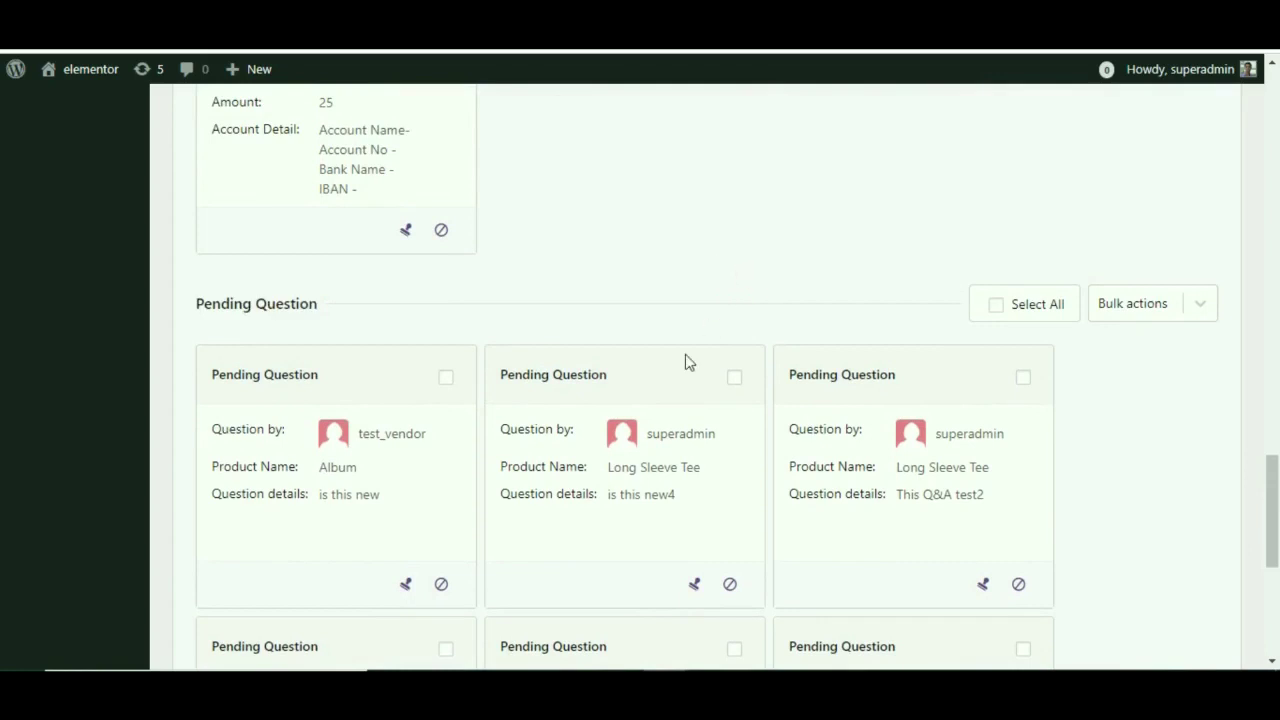
pyautogui.scroll(-1, 660, 400)
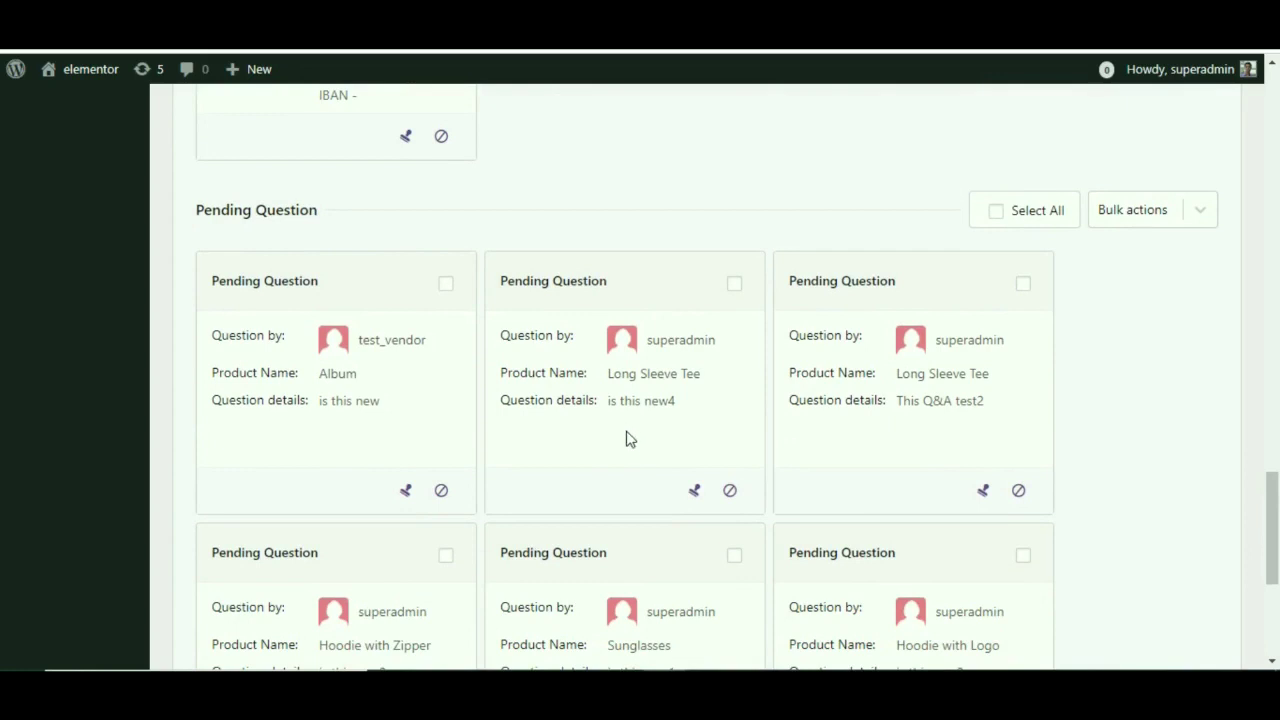
pyautogui.scroll(-1, 630, 440)
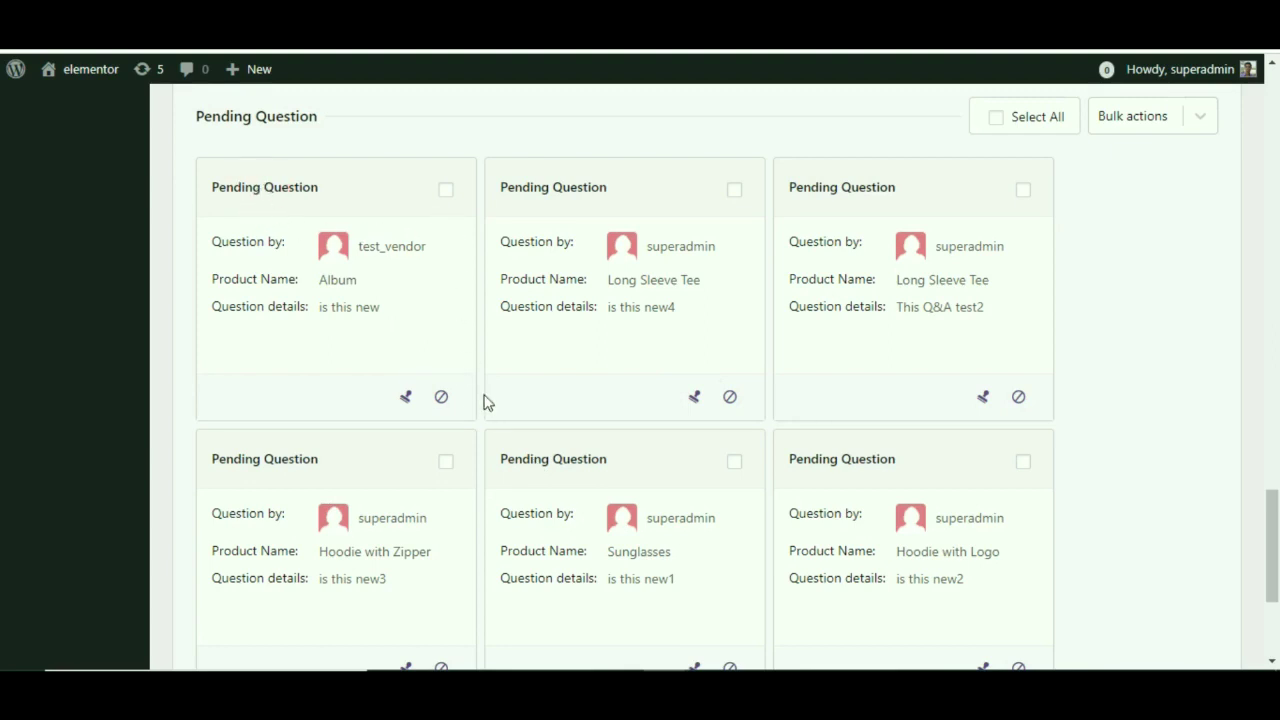
pyautogui.scroll(-1, 492, 428)
pyautogui.scroll(1, 492, 428)
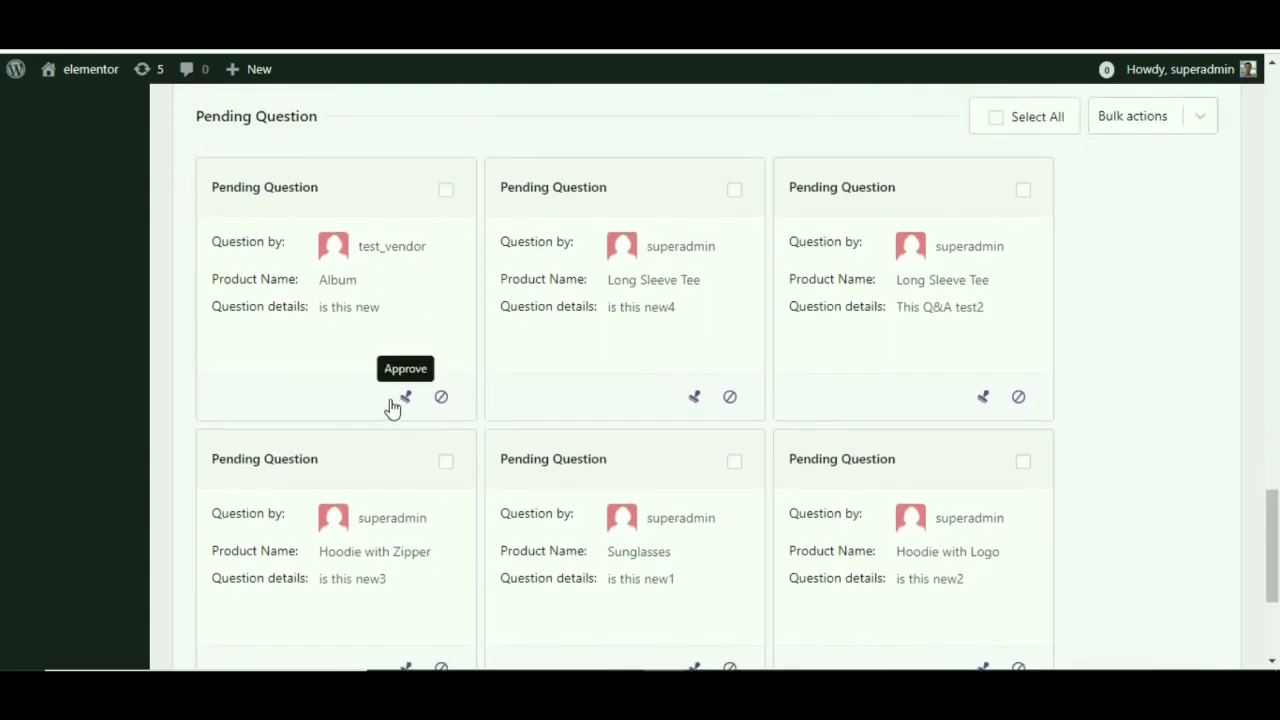